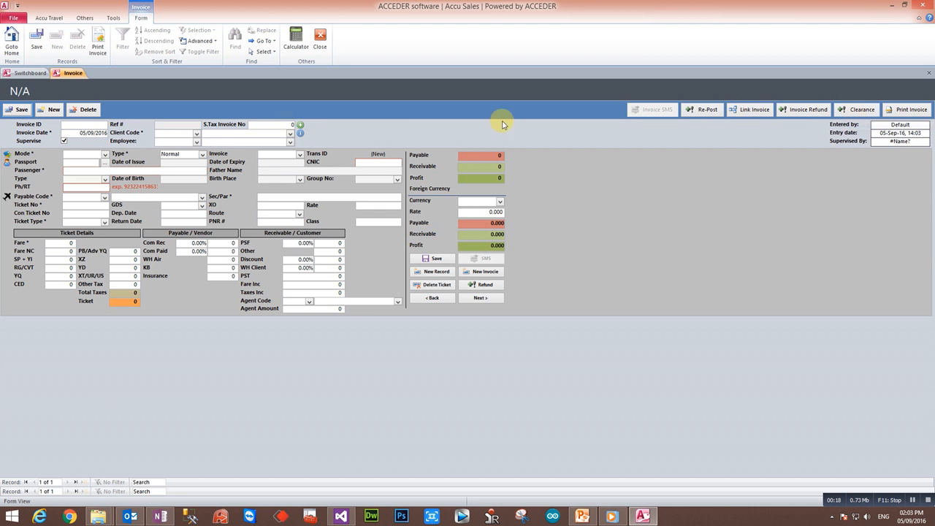
Place the cursor in the Invoice ID field of the blank invoice form.
{"action": "left_click", "coordinate": [105, 124]}
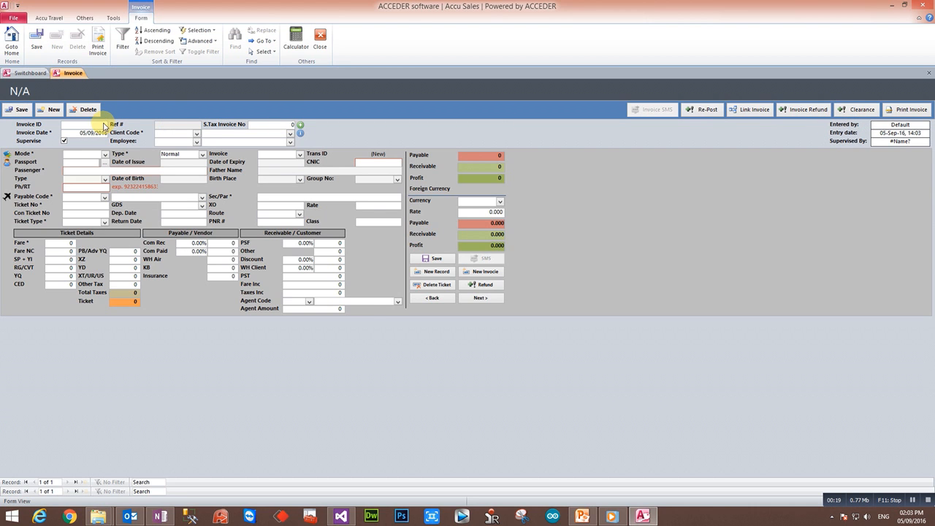
Generate Invoice # 1 for client Counter Sale (1200001) with Employee - 1 (1230001).
{"action": "key", "text": "Return"}
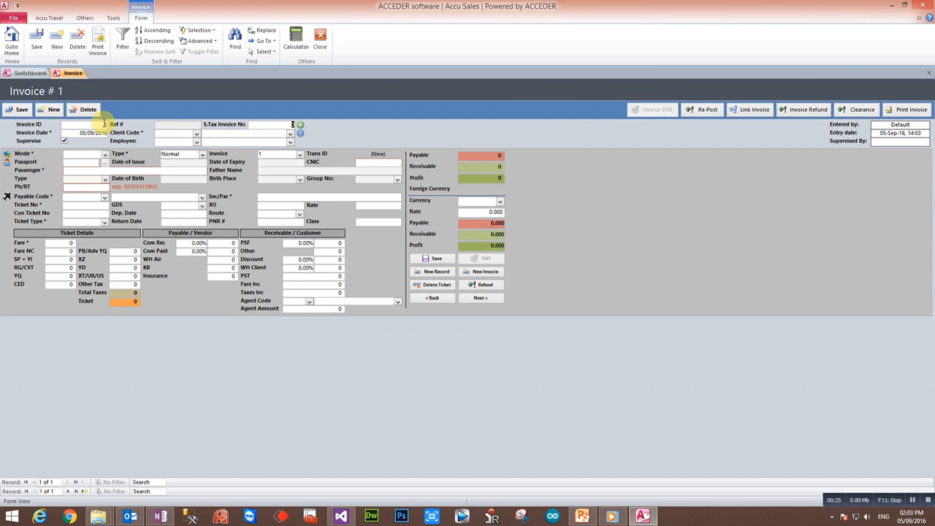
{"action": "key", "text": "Tab"}
{"action": "key", "text": "Tab"}
{"action": "key", "text": "Tab"}
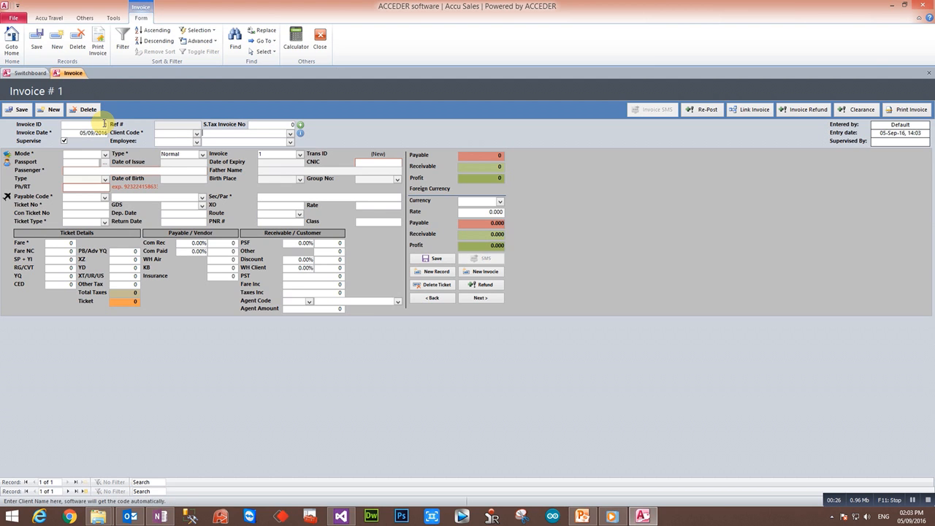
{"action": "type", "text": "counter Sale"}
{"action": "key", "text": "Tab"}
{"action": "type", "text": "e"}
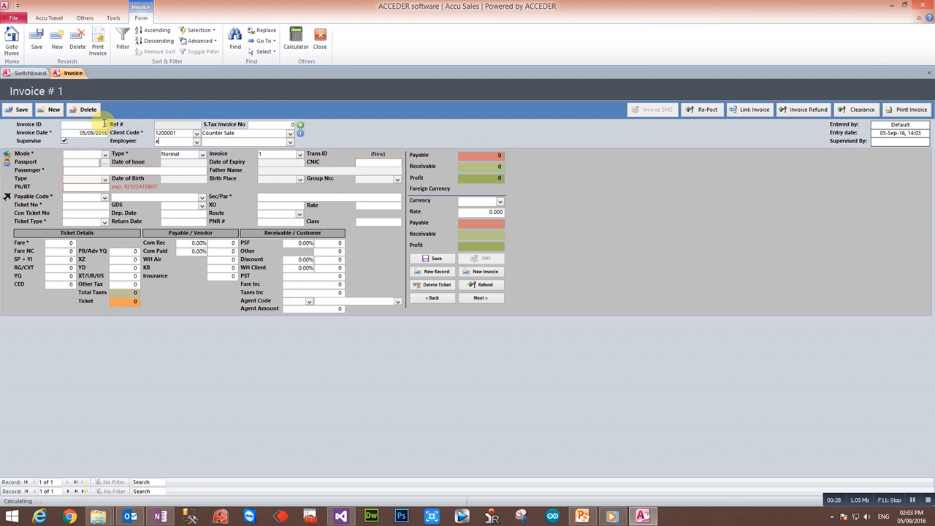
{"action": "key", "text": "BackSpace"}
{"action": "key", "text": "Tab"}
{"action": "type", "text": "Employee - 1"}
{"action": "key", "text": "Tab"}
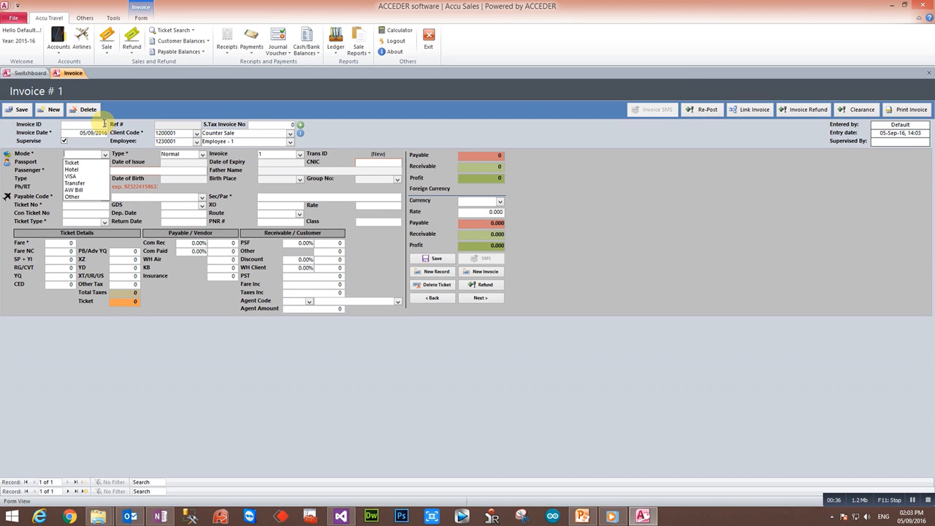
Set the first line's mode to Ticket and dismiss the Passports search without a selection.
{"action": "key", "text": "Down"}
{"action": "key", "text": "Return"}
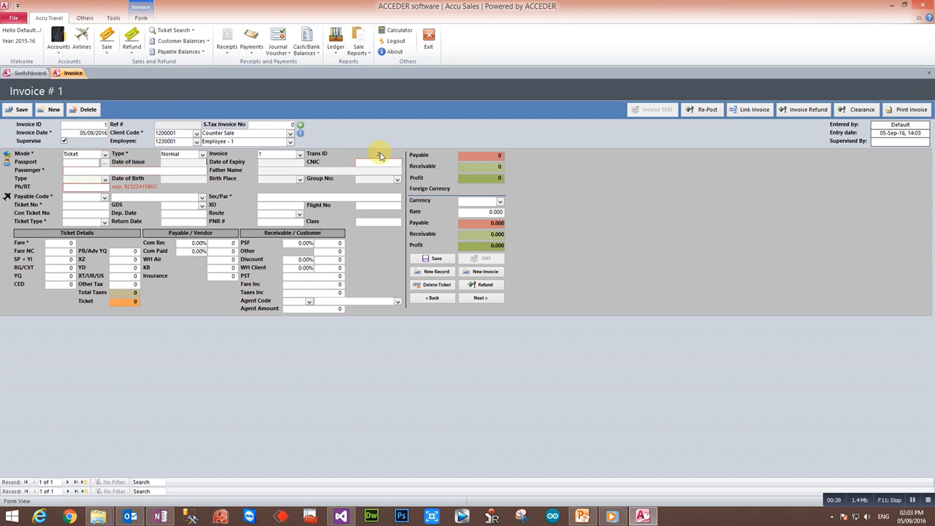
{"action": "left_click", "coordinate": [84, 164]}
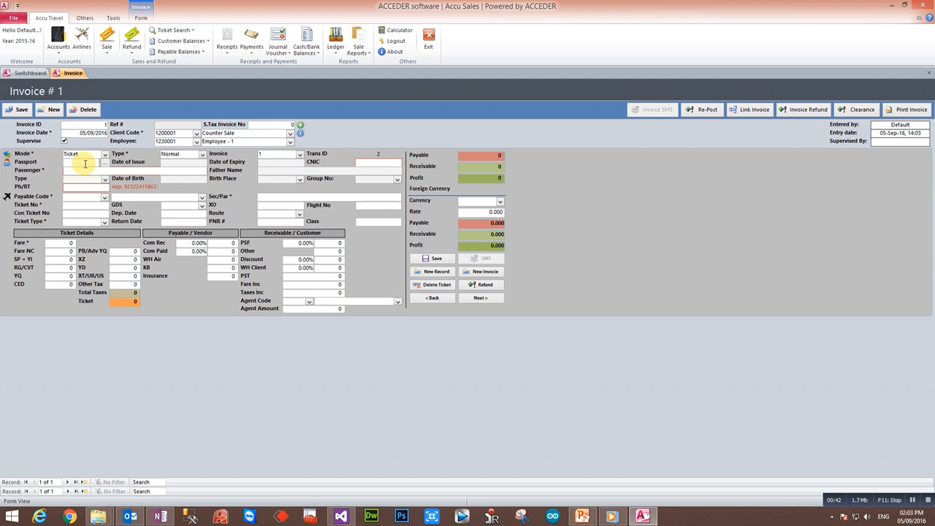
{"action": "left_click", "coordinate": [104, 164]}
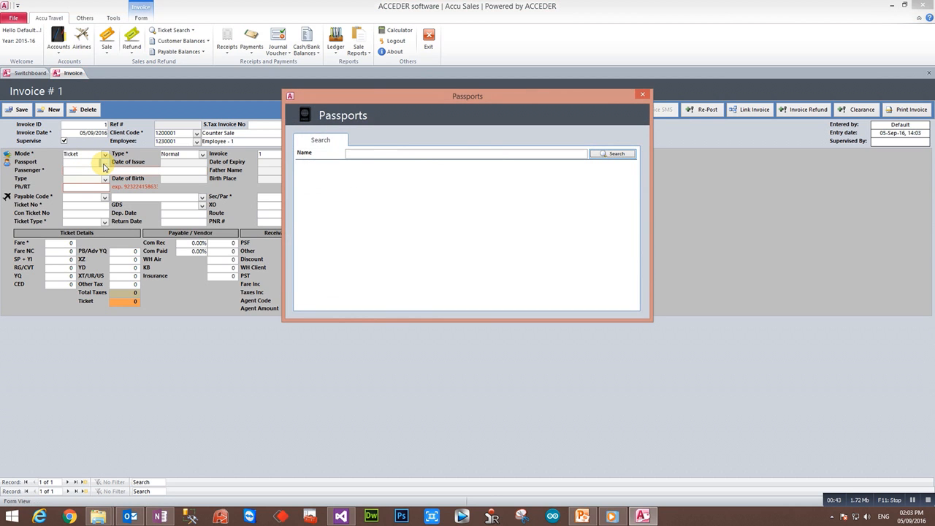
{"action": "left_click", "coordinate": [644, 96]}
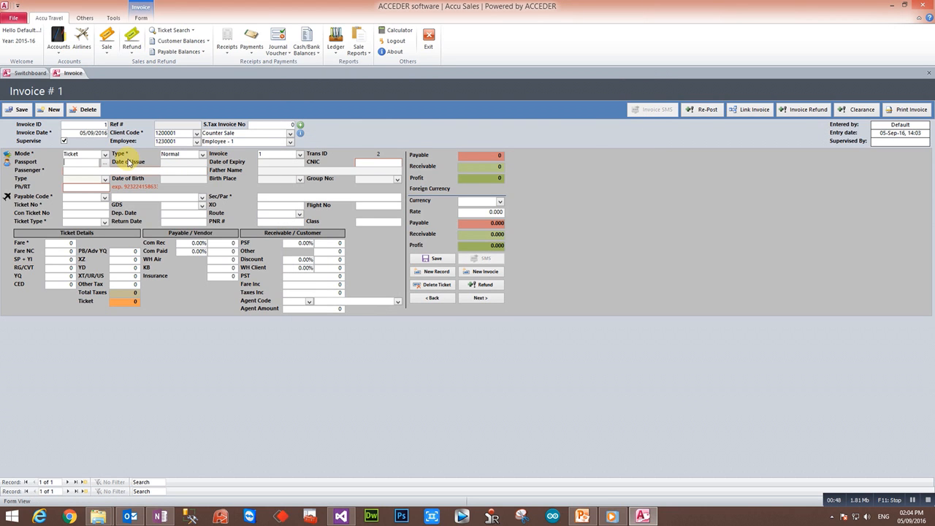
Enter the passenger's passport number and full name on the ticket line.
{"action": "left_click", "coordinate": [80, 162]}
{"action": "type", "text": "AC"}
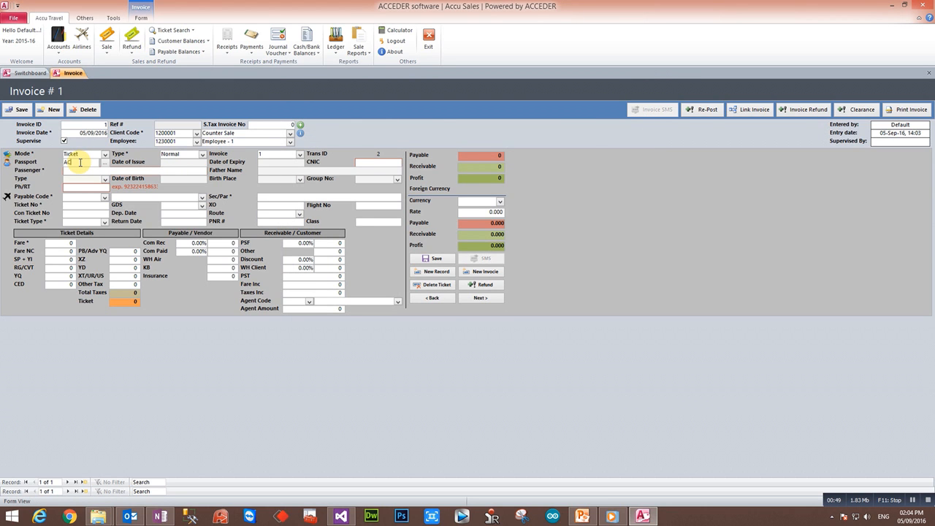
{"action": "type", "text": "C12"}
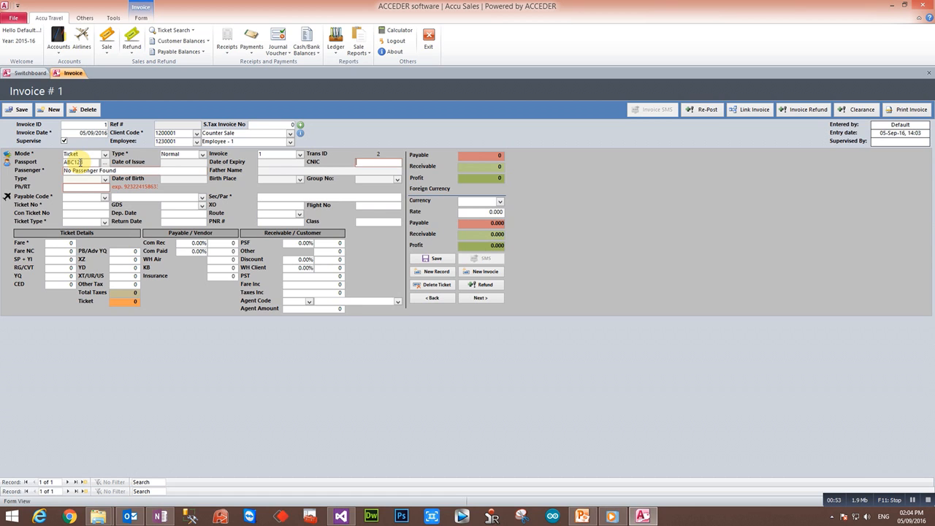
{"action": "key", "text": "Tab"}
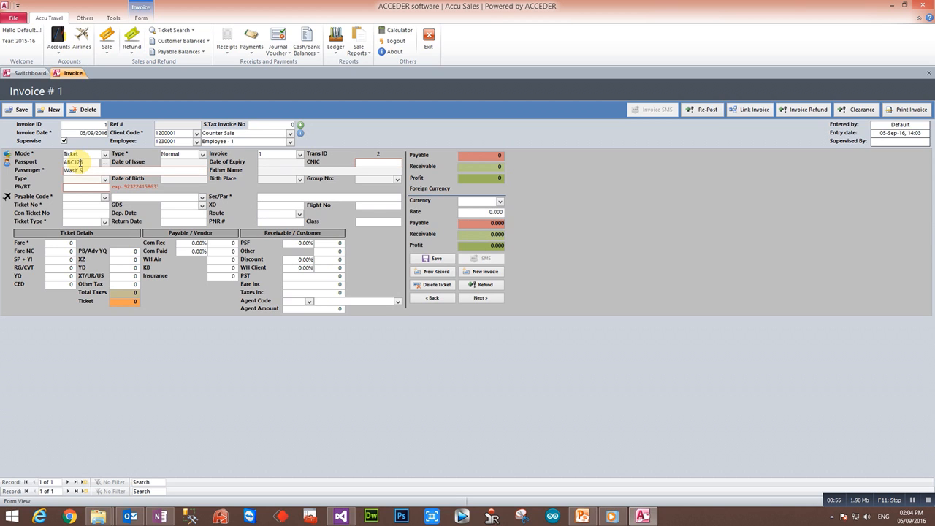
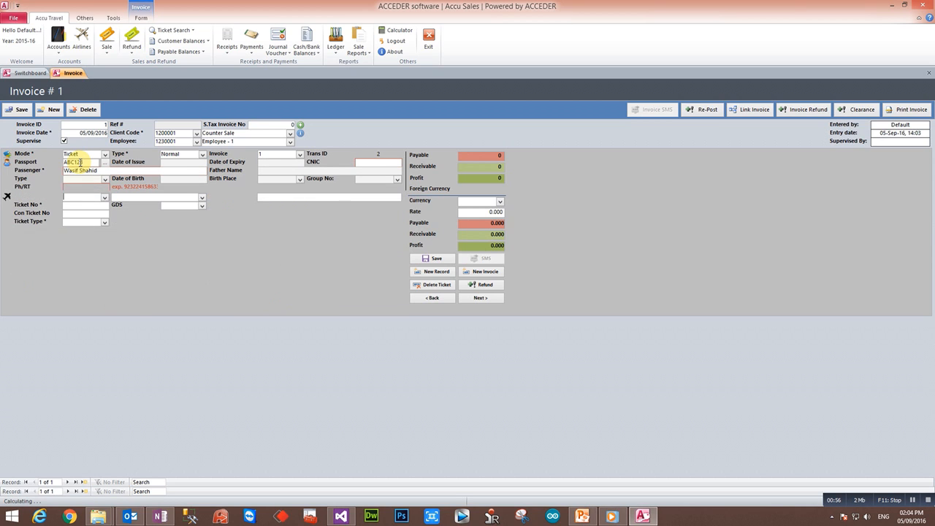
Make the ticket payable to BSP Payable, sector LHE KHI, type Domestic, and enter the ticket number.
{"action": "key", "text": "Tab"}
{"action": "type", "text": "bs"}
{"action": "key", "text": "Tab"}
{"action": "type", "text": "LHE KHI"}
{"action": "key", "text": "Tab"}
{"action": "type", "text": "214-1212-121212"}
{"action": "key", "text": "Tab"}
{"action": "key", "text": "Tab"}
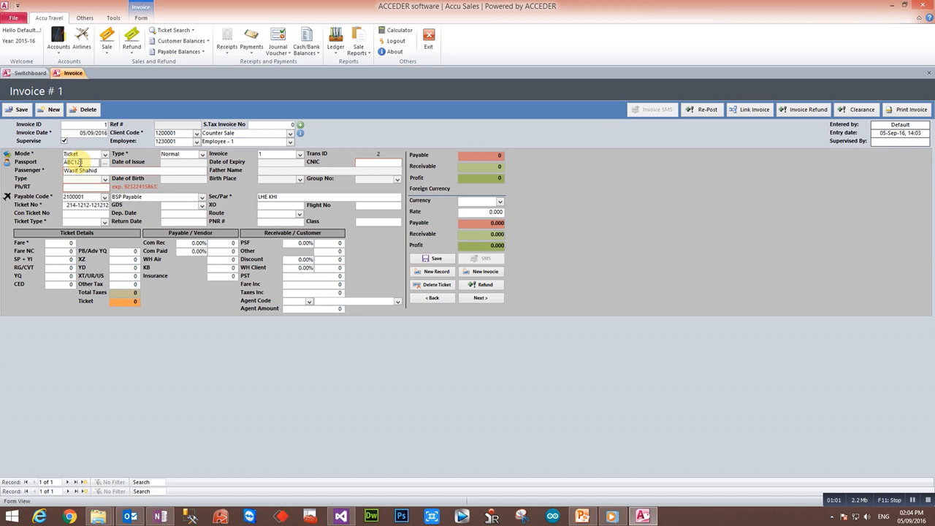
{"action": "type", "text": "Domestic"}
{"action": "key", "text": "Tab"}
Set Return travel 01/01/2016–30/01/2016 with fare 10,000 and other tax 5,000.
{"action": "type", "text": "01/01/2016"}
{"action": "key", "text": "Tab"}
{"action": "type", "text": "30/01/2016"}
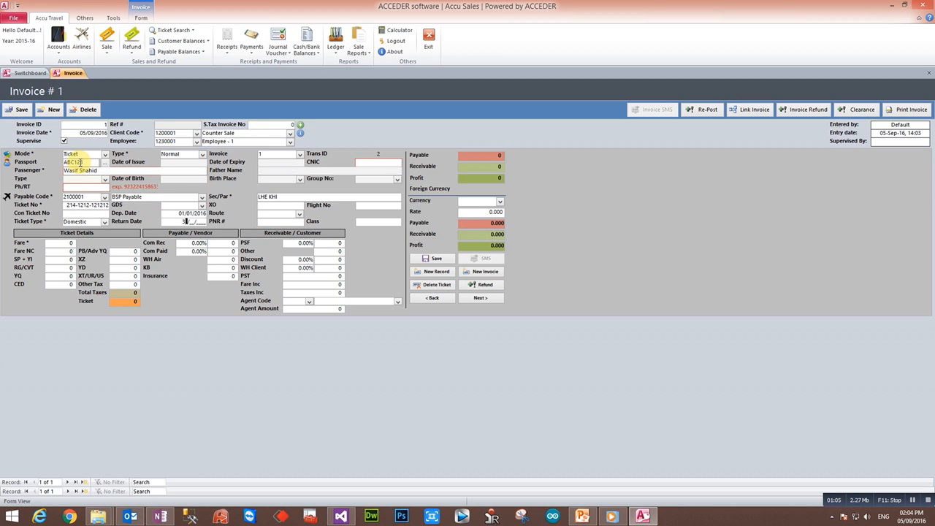
{"action": "key", "text": "Tab"}
{"action": "key", "text": "Tab"}
{"action": "key", "text": "Tab"}
{"action": "key", "text": "Tab"}
{"action": "key", "text": "Tab"}
{"action": "type", "text": "10,000"}
{"action": "key", "text": "Tab"}
{"action": "key", "text": "Tab"}
{"action": "key", "text": "Tab"}
{"action": "key", "text": "Tab"}
{"action": "key", "text": "Tab"}
{"action": "key", "text": "Tab"}
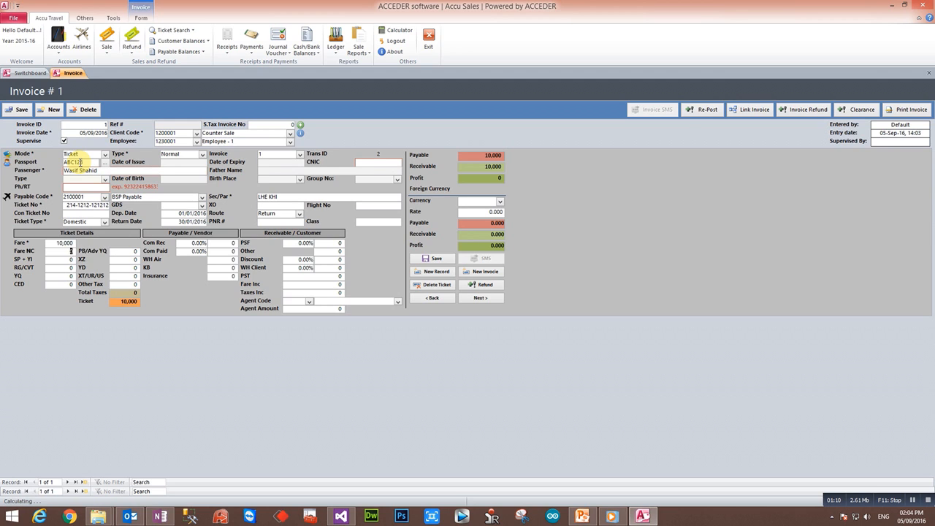
{"action": "key", "text": "Tab"}
{"action": "key", "text": "Tab"}
{"action": "key", "text": "Tab"}
{"action": "key", "text": "Tab"}
{"action": "type", "text": "5000"}
{"action": "key", "text": "Tab"}
{"action": "key", "text": "shift+Tab"}
{"action": "key", "text": "shift+Tab"}
{"action": "key", "text": "shift+Tab"}
{"action": "key", "text": "shift+Tab"}
{"action": "key", "text": "shift+Tab"}
{"action": "key", "text": "Tab"}
{"action": "key", "text": "Tab"}
{"action": "key", "text": "Tab"}
{"action": "key", "text": "Tab"}
{"action": "key", "text": "Tab"}
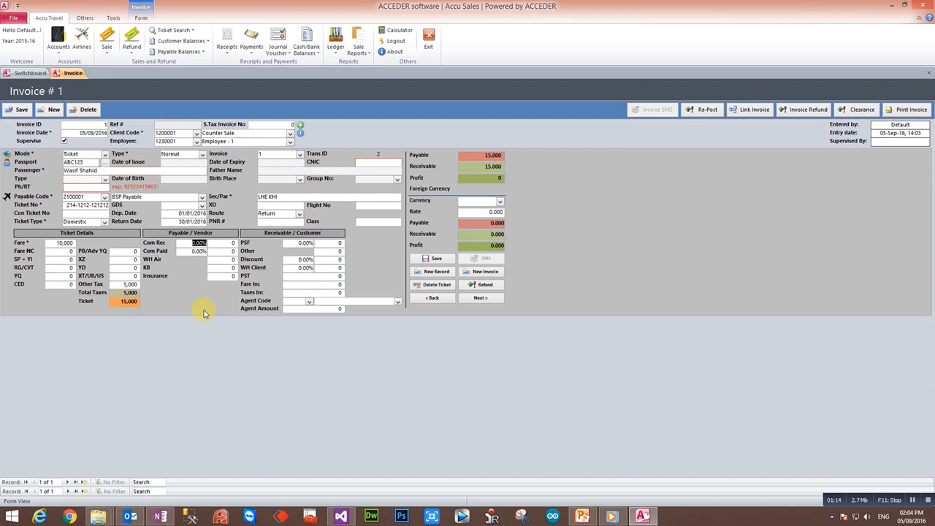
Set the commission paid to 1%, giving a 100 commission amount.
{"action": "left_click", "coordinate": [130, 284]}
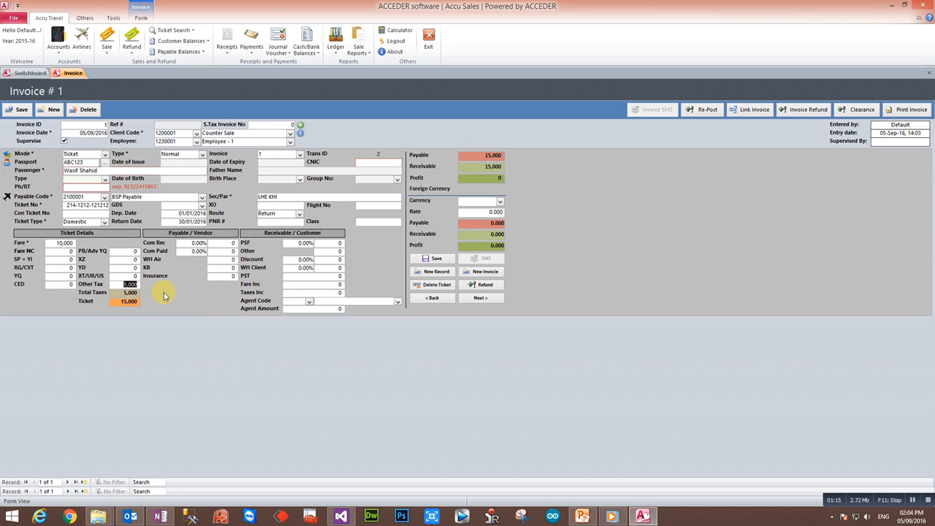
{"action": "left_click", "coordinate": [222, 244]}
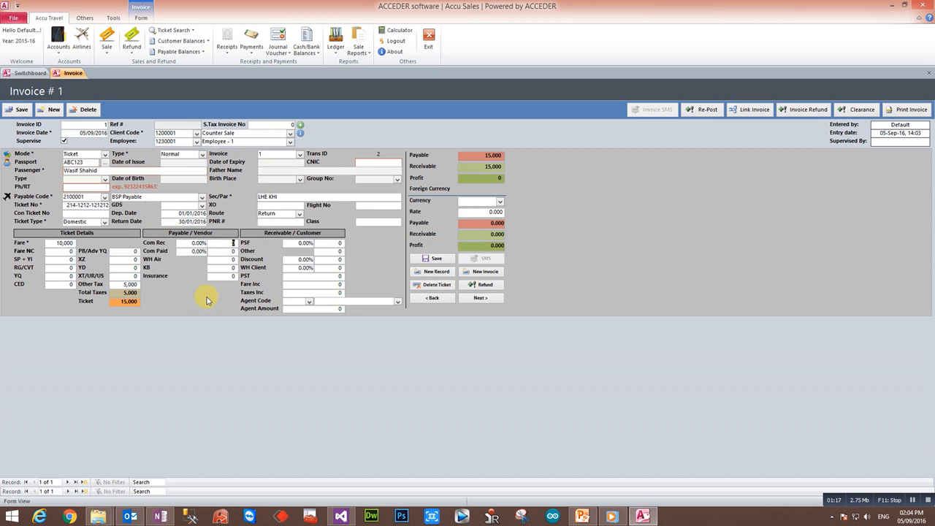
{"action": "key", "text": "Tab"}
{"action": "key", "text": "Tab"}
{"action": "key", "text": "shift+Tab"}
{"action": "type", "text": "1"}
{"action": "key", "text": "Tab"}
{"action": "key", "text": "Tab"}
{"action": "key", "text": "Tab"}
{"action": "key", "text": "shift+Tab"}
{"action": "key", "text": "shift+Tab"}
{"action": "key", "text": "shift+Tab"}
{"action": "key", "text": "shift+Tab"}
{"action": "key", "text": "Tab"}
{"action": "key", "text": "Tab"}
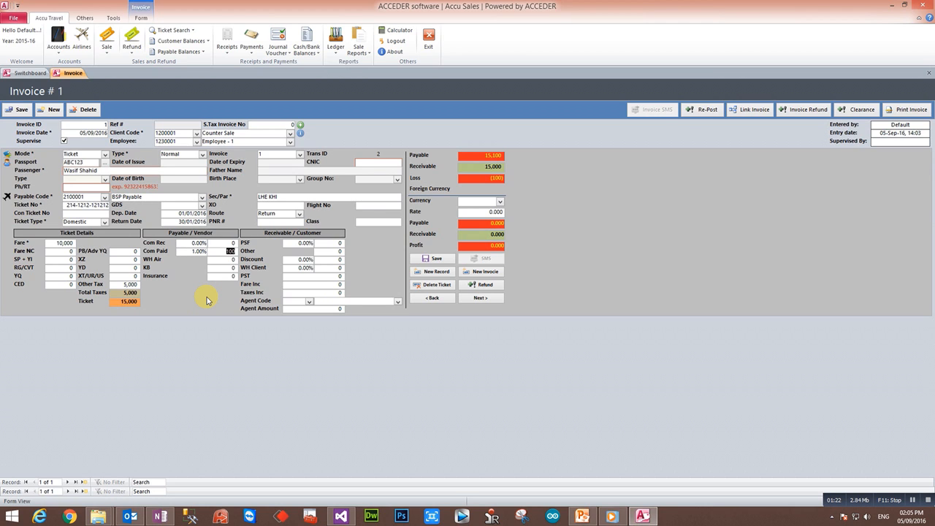
Add a 7% service fee (700) and a 300 other charge.
{"action": "key", "text": "Tab"}
{"action": "key", "text": "Tab"}
{"action": "key", "text": "Tab"}
{"action": "key", "text": "Tab"}
{"action": "type", "text": "7"}
{"action": "key", "text": "Tab"}
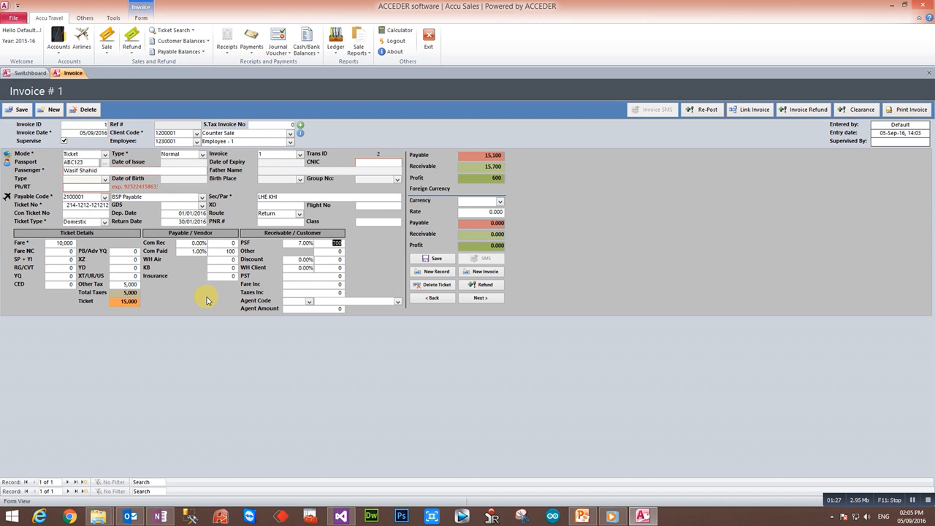
{"action": "key", "text": "Tab"}
{"action": "type", "text": "1"}
{"action": "type", "text": "30"}
{"action": "key", "text": "Tab"}
{"action": "key", "text": "Tab"}
{"action": "key", "text": "Tab"}
{"action": "key", "text": "Tab"}
{"action": "key", "text": "Tab"}
{"action": "key", "text": "Tab"}
{"action": "key", "text": "Tab"}
{"action": "key", "text": "Tab"}
Save the ticket line with no foreign currency selected, keeping profit at 900.
{"action": "left_click", "coordinate": [341, 301]}
{"action": "left_click", "coordinate": [474, 201]}
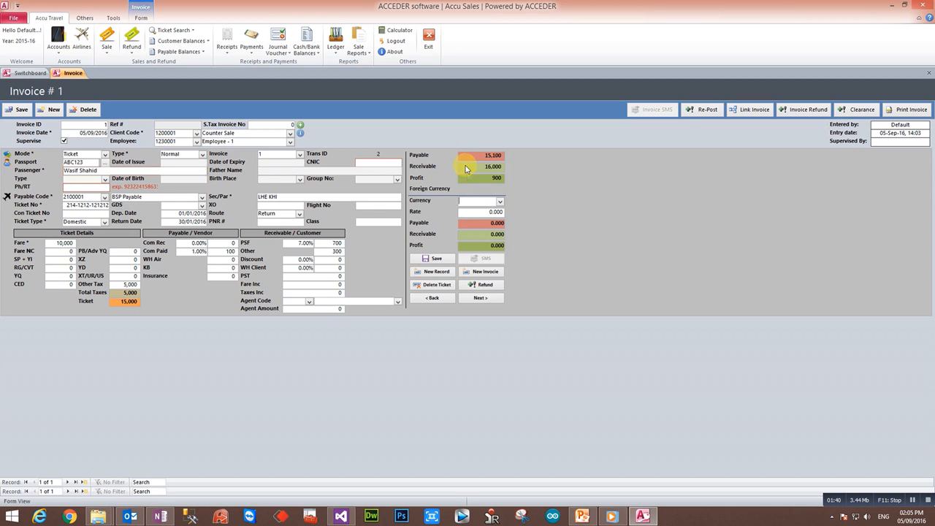
{"action": "left_click", "coordinate": [500, 203]}
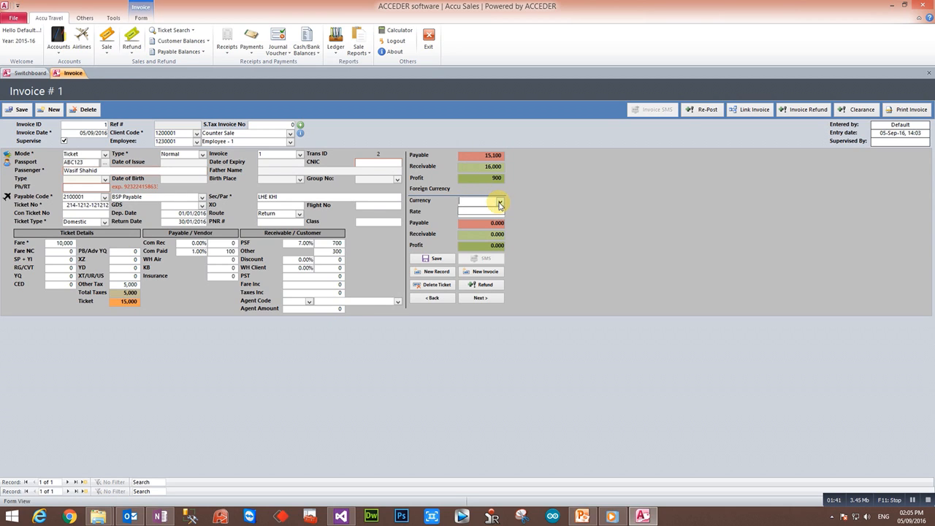
{"action": "key", "text": "Tab"}
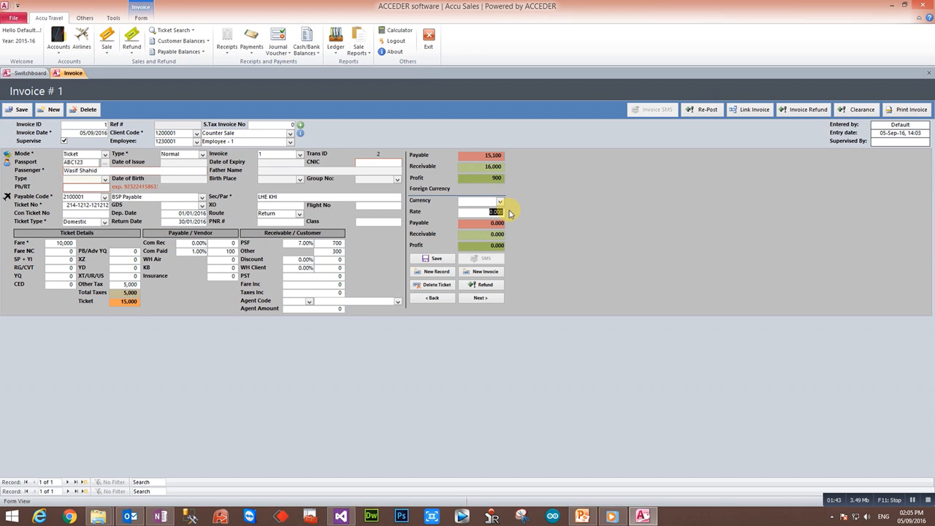
{"action": "left_click", "coordinate": [445, 258]}
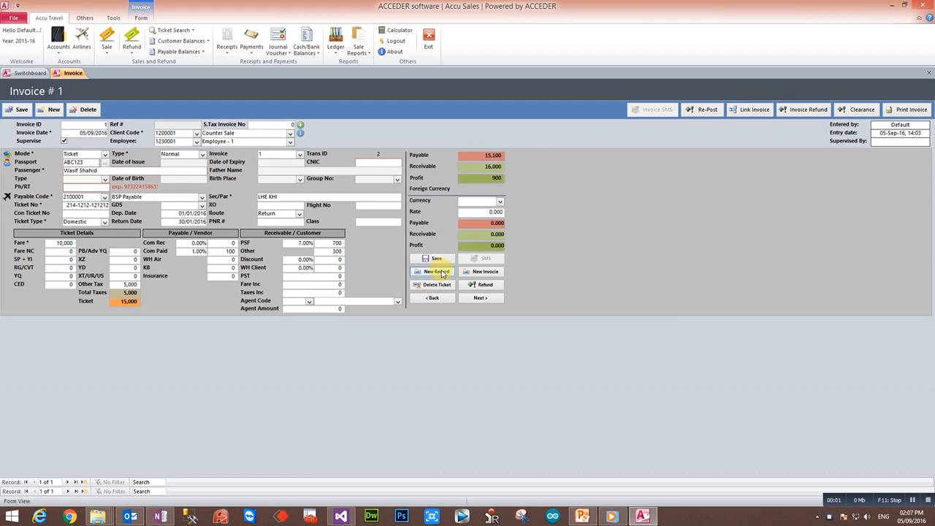
Start a second invoice line in Other mode and enter the passenger's passport number.
{"action": "left_click", "coordinate": [436, 271]}
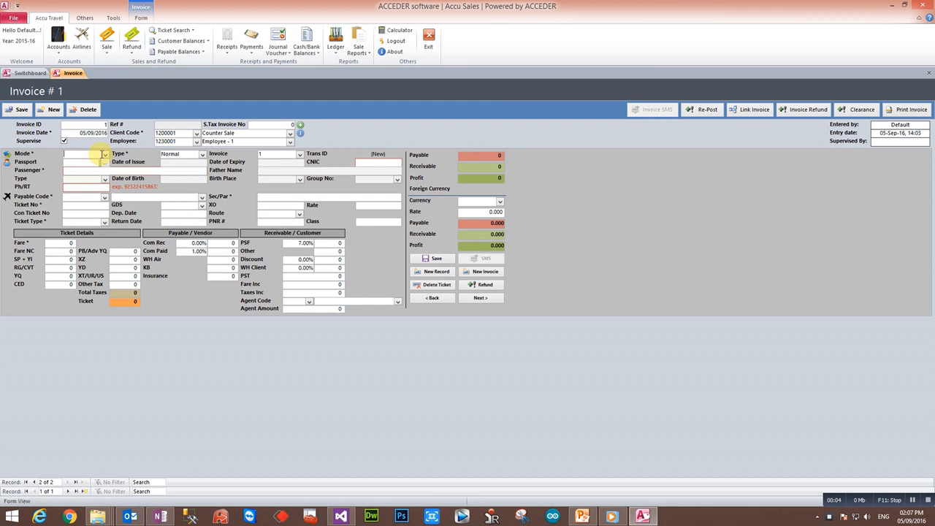
{"action": "left_click", "coordinate": [104, 156]}
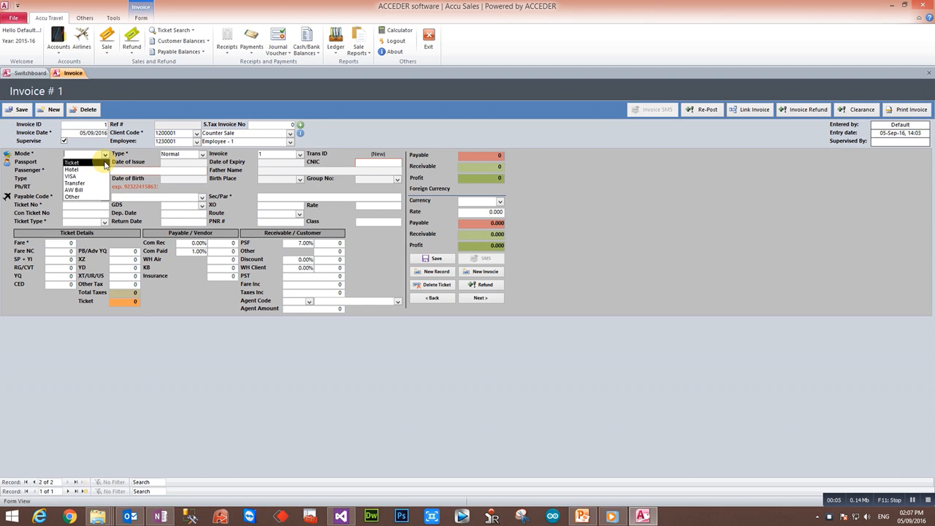
{"action": "left_click", "coordinate": [105, 163]}
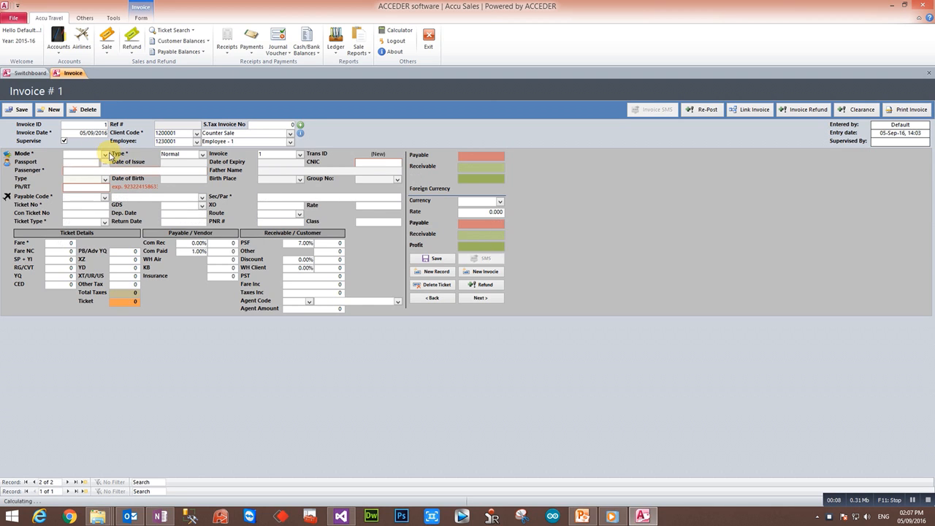
{"action": "left_click", "coordinate": [104, 155]}
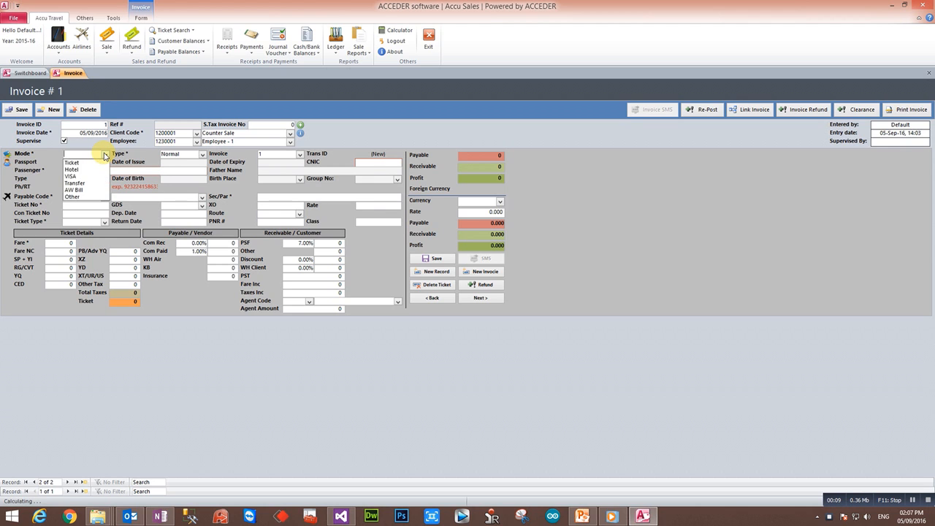
{"action": "left_click", "coordinate": [97, 198]}
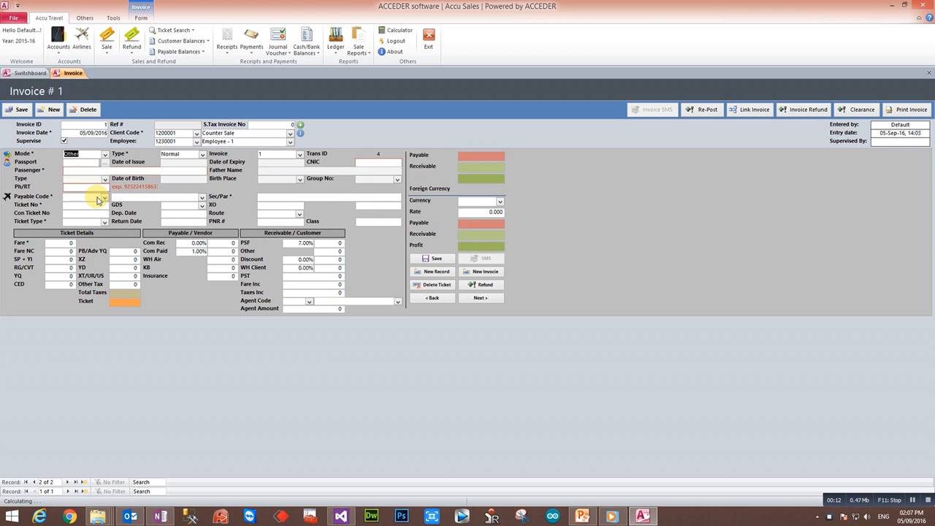
{"action": "key", "text": "Tab"}
{"action": "type", "text": "b"}
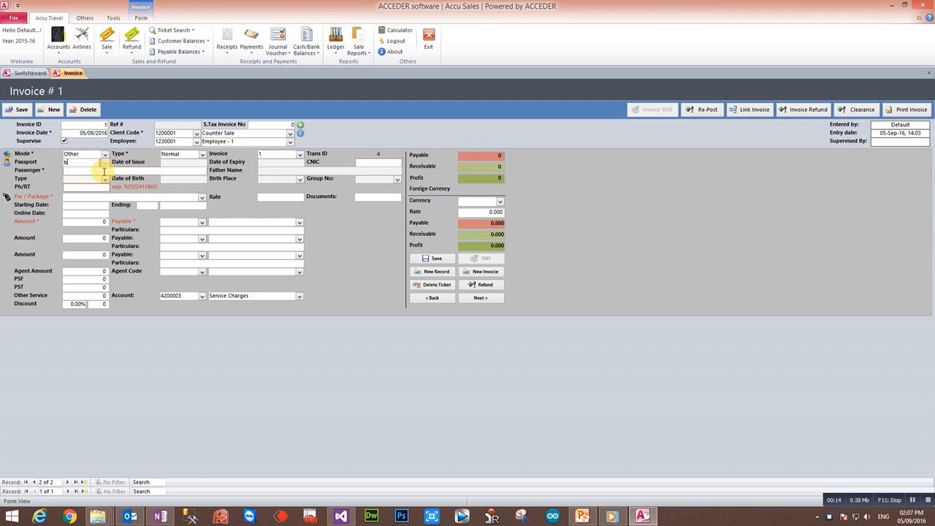
{"action": "type", "text": "bc123"}
{"action": "key", "text": "Tab"}
Enter package VISA SERVICE, amount 10,000 payable to BSP Payable, with VISA SERVICE particulars.
{"action": "left_click", "coordinate": [78, 187]}
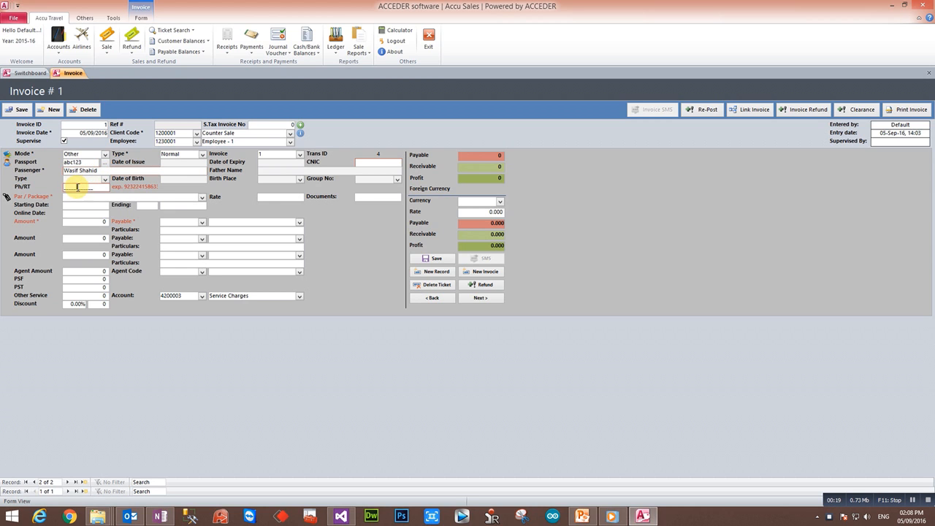
{"action": "left_click", "coordinate": [77, 197]}
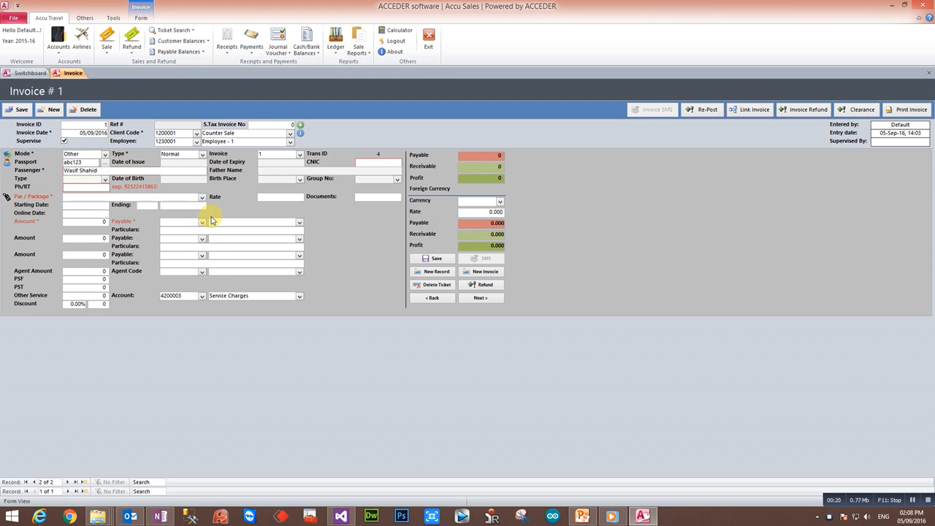
{"action": "type", "text": "VISA SERVICE"}
{"action": "key", "text": "Tab"}
{"action": "key", "text": "Tab"}
{"action": "key", "text": "Tab"}
{"action": "key", "text": "Tab"}
{"action": "key", "text": "Tab"}
{"action": "type", "text": "10000"}
{"action": "key", "text": "Tab"}
{"action": "type", "text": "b"}
{"action": "key", "text": "Tab"}
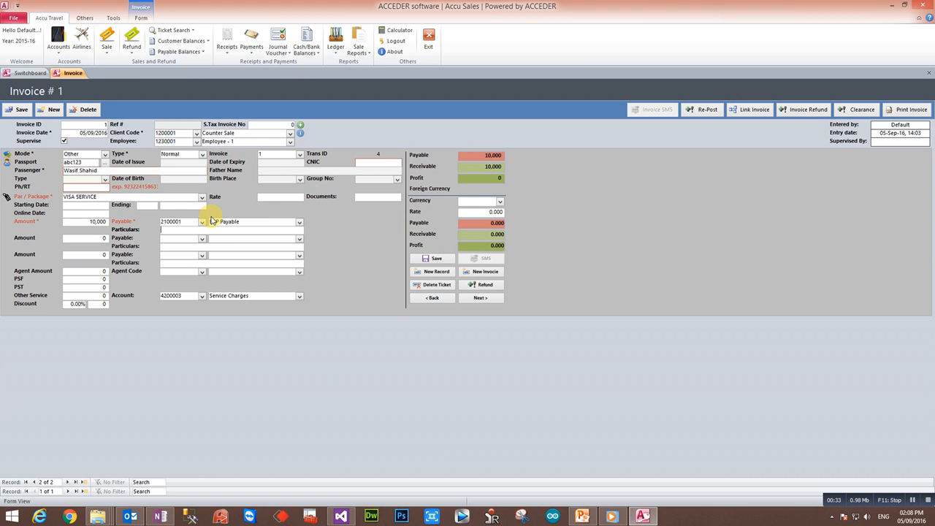
{"action": "type", "text": "VISA A"}
{"action": "key", "text": "Tab"}
{"action": "key", "text": "Tab"}
{"action": "key", "text": "Tab"}
{"action": "key", "text": "Tab"}
{"action": "key", "text": "Tab"}
{"action": "key", "text": "Tab"}
{"action": "key", "text": "Tab"}
{"action": "key", "text": "Tab"}
{"action": "key", "text": "Tab"}
{"action": "key", "text": "Tab"}
{"action": "key", "text": "Tab"}
{"action": "key", "text": "Tab"}
{"action": "key", "text": "Tab"}
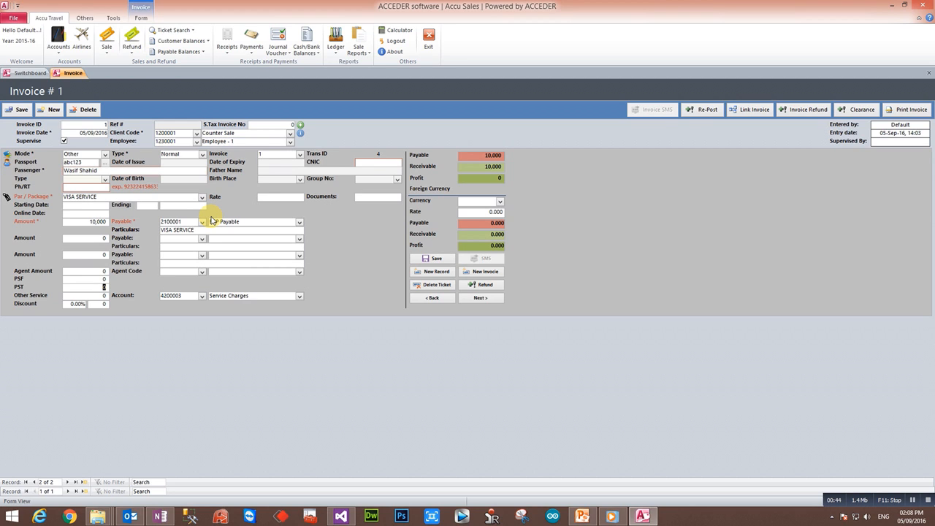
Add a 5,000 other service charge to the visa line, for 15,000 receivable.
{"action": "key", "text": "Tab"}
{"action": "type", "text": "5,000"}
{"action": "key", "text": "Tab"}
{"action": "key", "text": "Tab"}
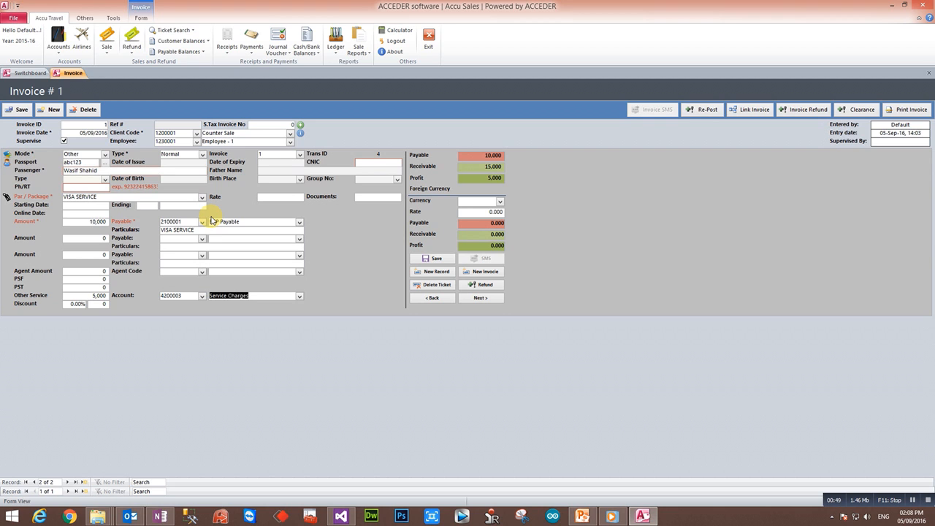
{"action": "key", "text": "Tab"}
{"action": "key", "text": "Tab"}
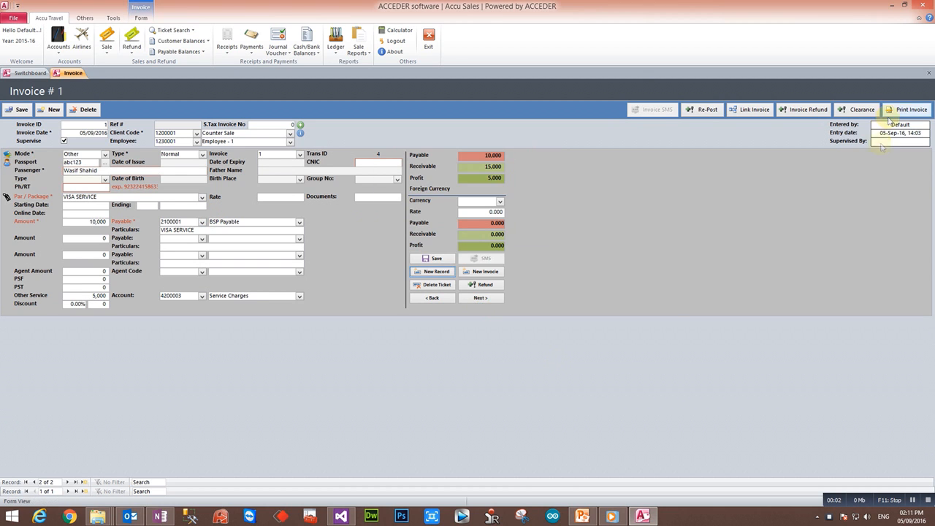
{"action": "left_click", "coordinate": [912, 110]}
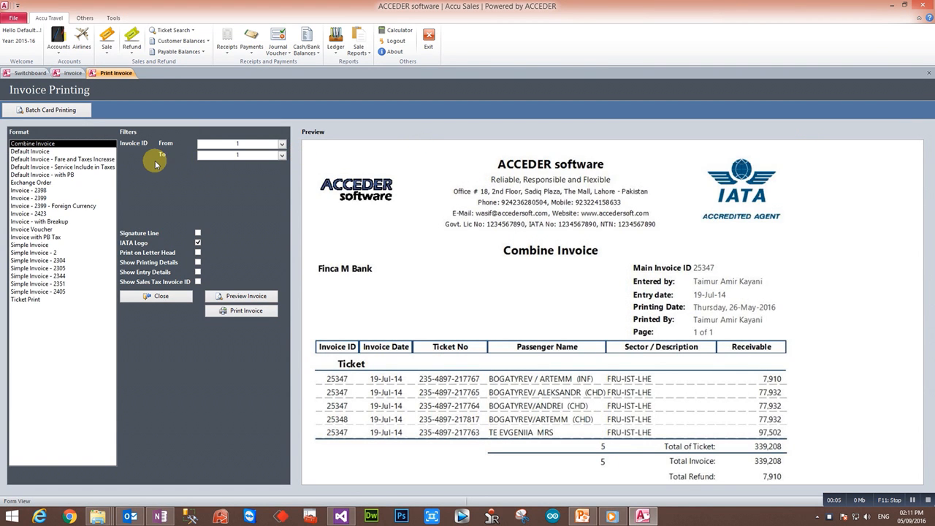
Preview invoice 1 in the Default Invoice format, showing a 31,000 total.
{"action": "left_click", "coordinate": [255, 155]}
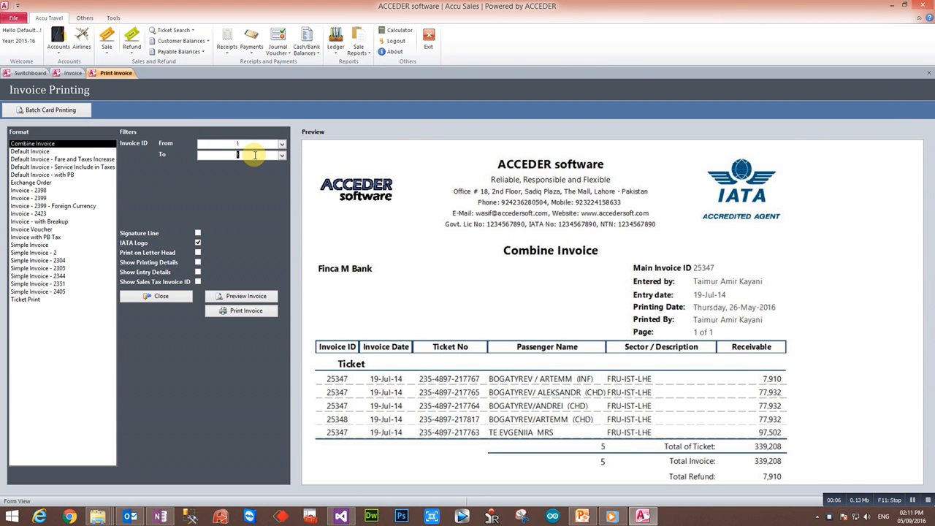
{"action": "left_click", "coordinate": [74, 152]}
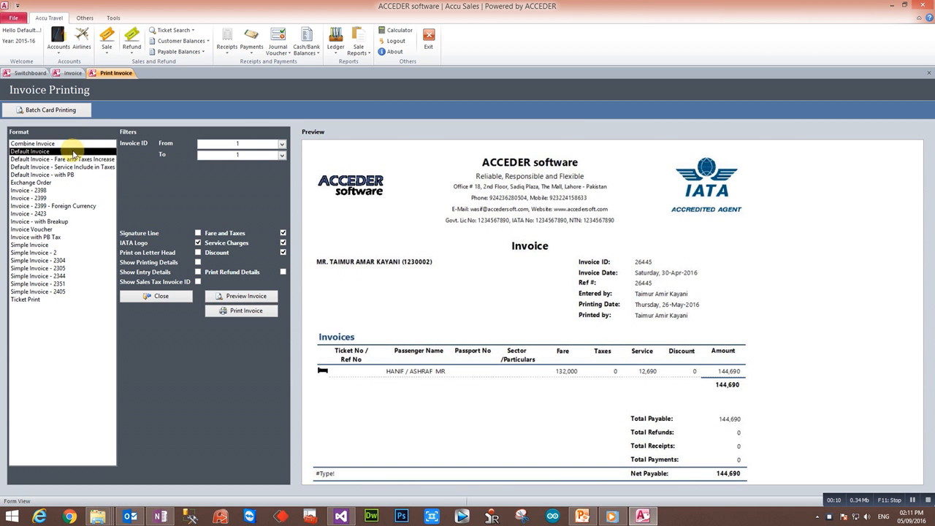
{"action": "key", "text": "Down"}
{"action": "key", "text": "Down"}
{"action": "key", "text": "Down"}
{"action": "key", "text": "Down"}
{"action": "key", "text": "Down"}
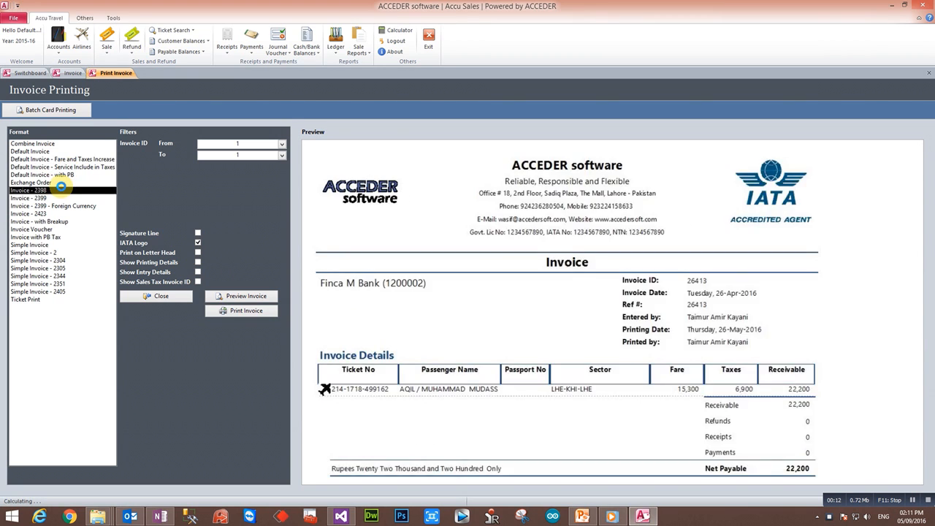
{"action": "left_click", "coordinate": [57, 152]}
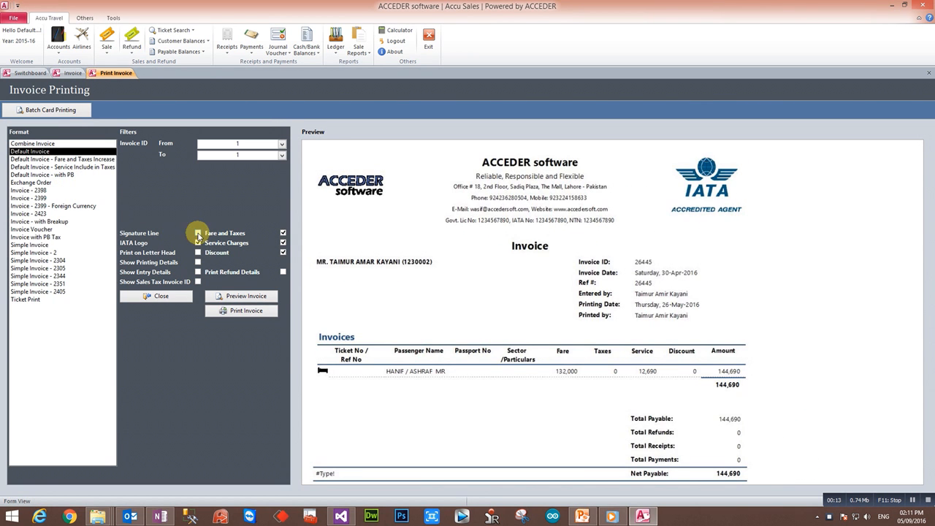
{"action": "left_click", "coordinate": [269, 298]}
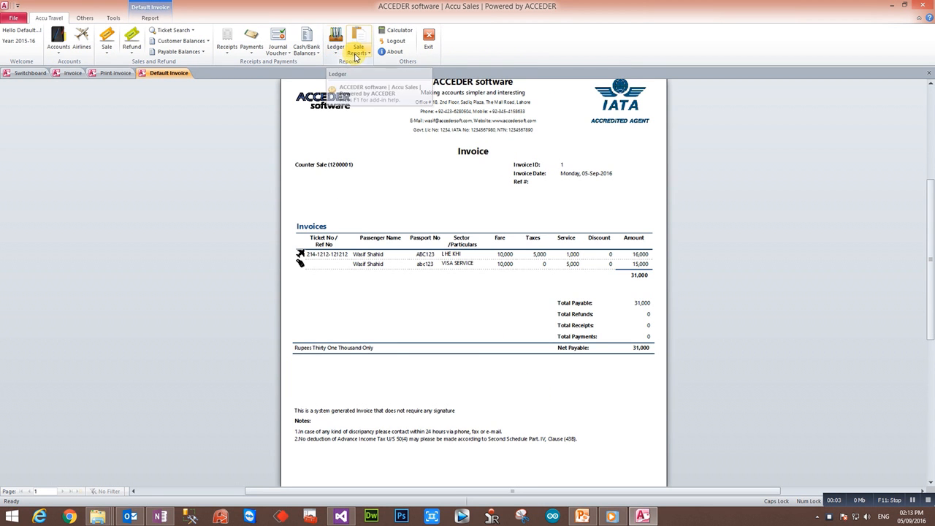
{"action": "left_click", "coordinate": [341, 57]}
View the Counter Sale General Ledger (Portrait), showing 31,000 debited for invoice 1.
{"action": "left_click", "coordinate": [360, 66]}
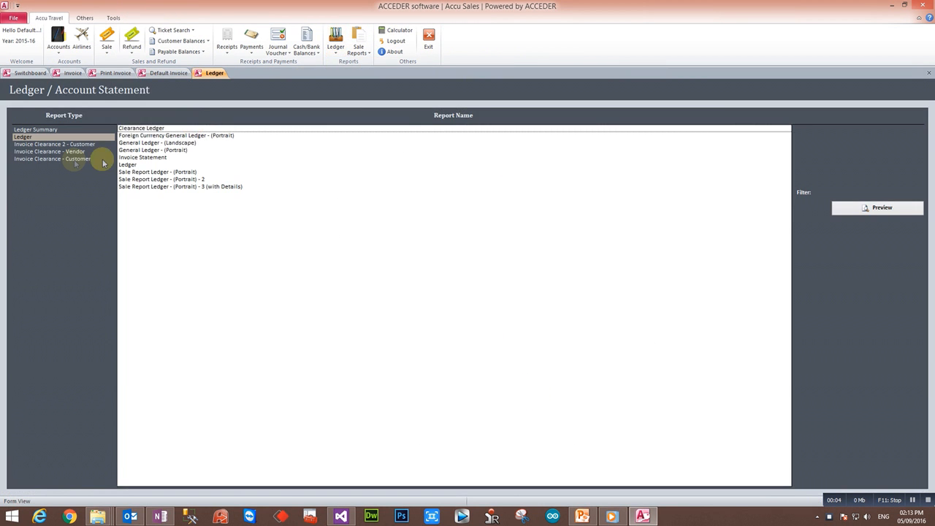
{"action": "left_click", "coordinate": [130, 165]}
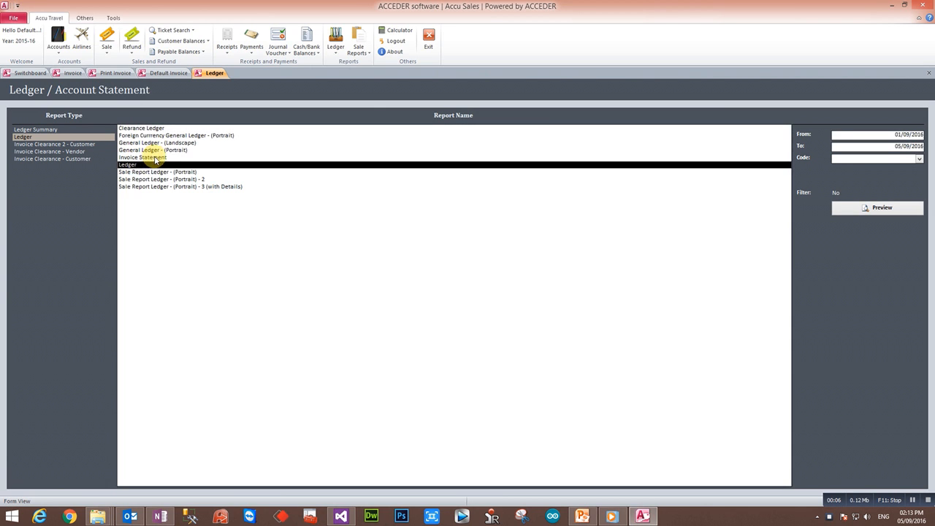
{"action": "left_click", "coordinate": [167, 149]}
{"action": "left_click", "coordinate": [870, 158]}
{"action": "type", "text": "c"}
{"action": "key", "text": "Return"}
{"action": "key", "text": "Return"}
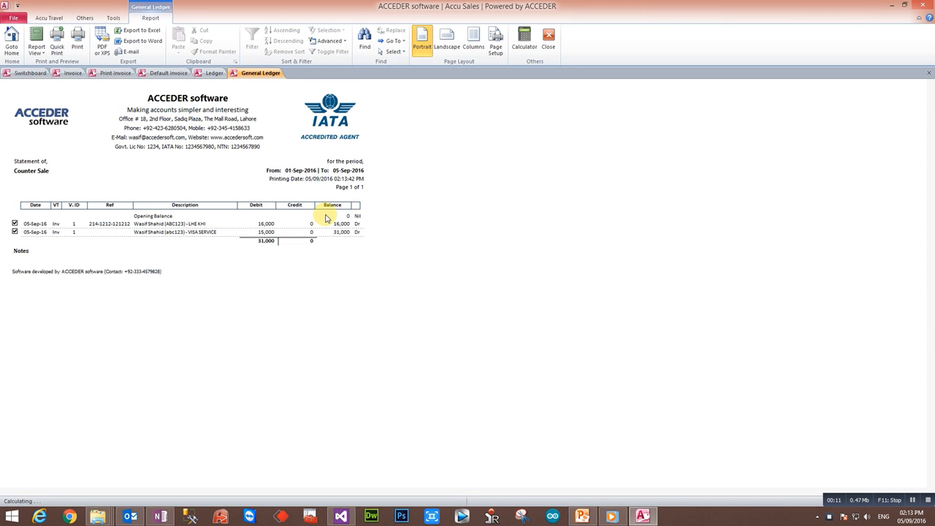
{"action": "left_click", "coordinate": [392, 232]}
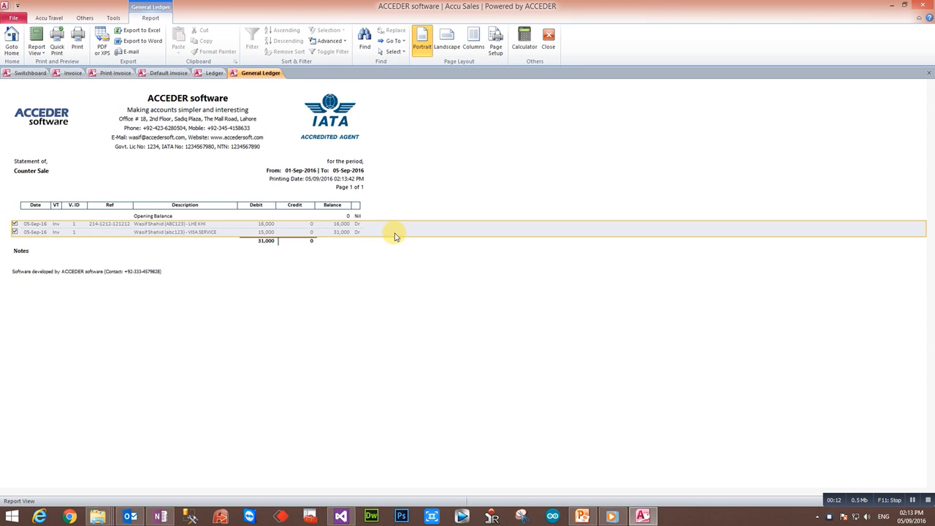
{"action": "left_click", "coordinate": [928, 73]}
View the BSP Payable general ledger, showing 25,100 credited.
{"action": "left_click_drag", "start_coordinate": [892, 159], "coordinate": [771, 148]}
{"action": "type", "text": "BSP Payable"}
{"action": "key", "text": "Return"}
{"action": "double_click", "coordinate": [771, 147]}
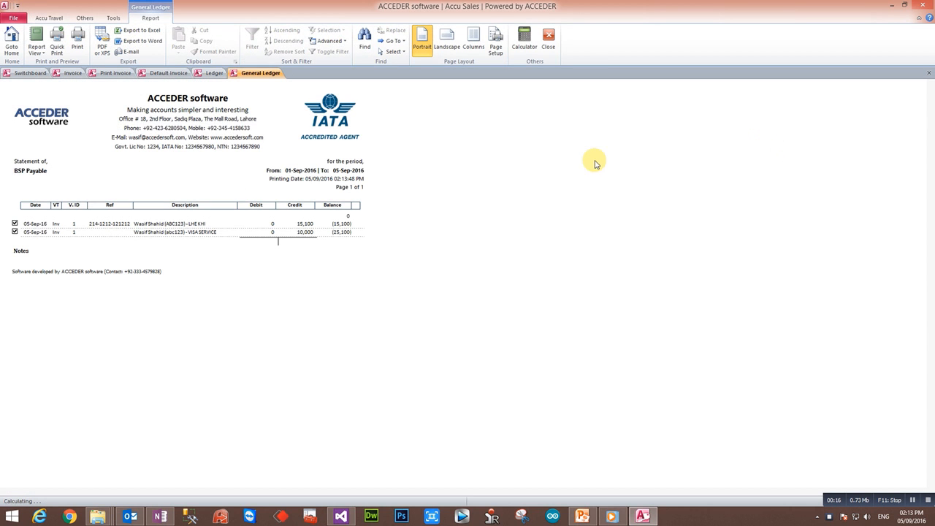
{"action": "left_click", "coordinate": [385, 228]}
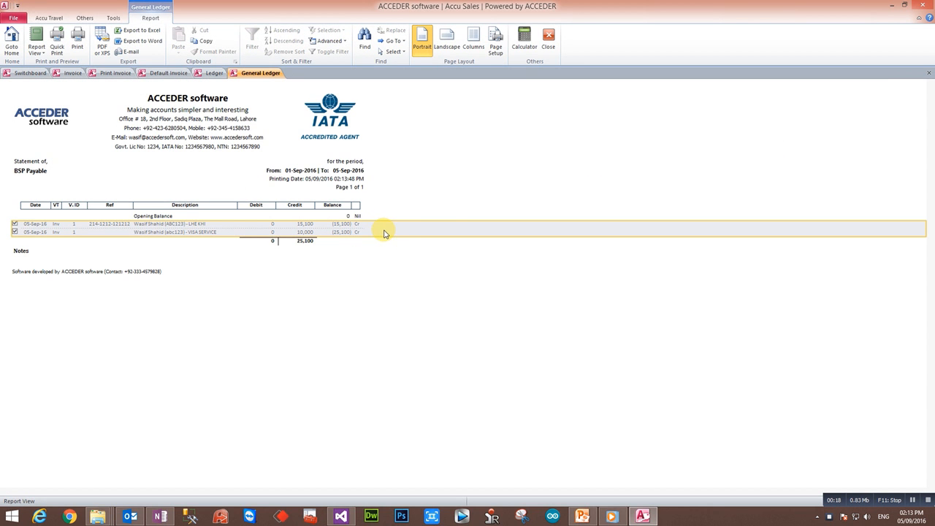
{"action": "left_click", "coordinate": [927, 74]}
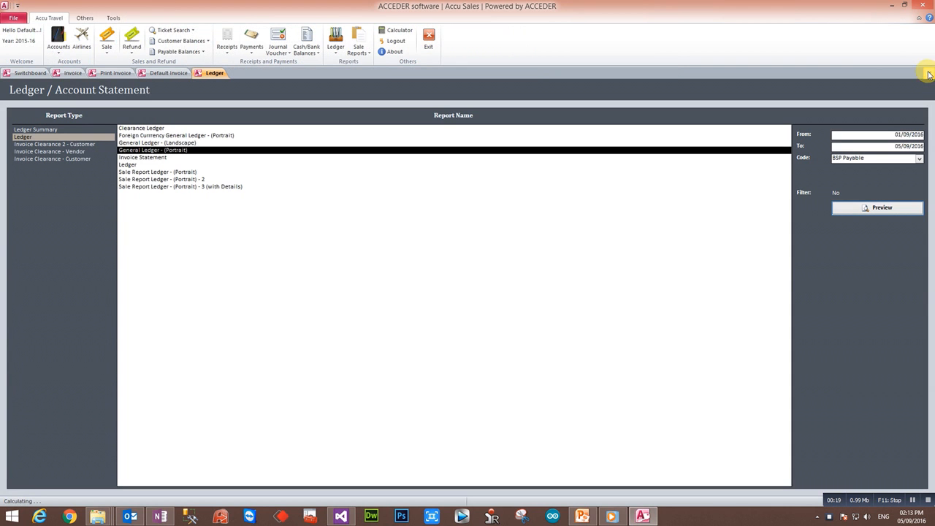
{"action": "left_click", "coordinate": [194, 47]}
{"action": "left_click", "coordinate": [195, 54]}
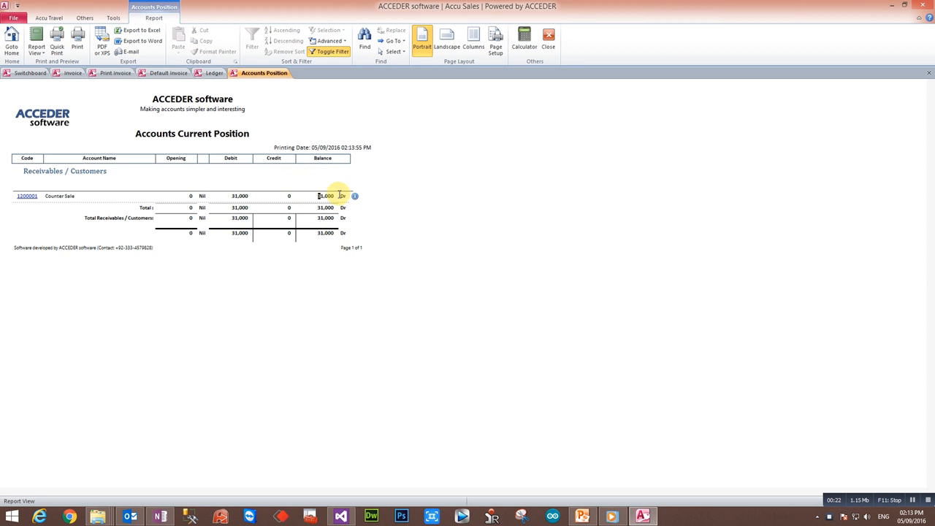
{"action": "left_click", "coordinate": [929, 73]}
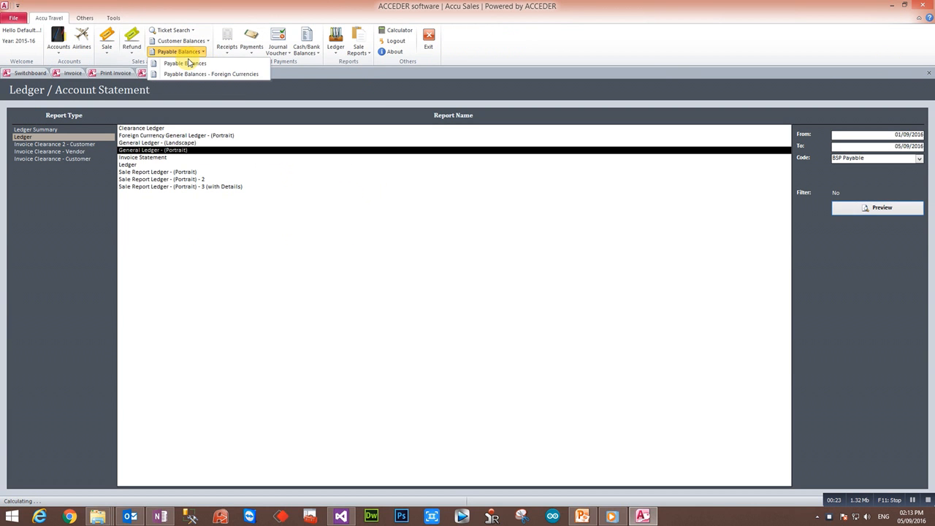
{"action": "left_click", "coordinate": [235, 79]}
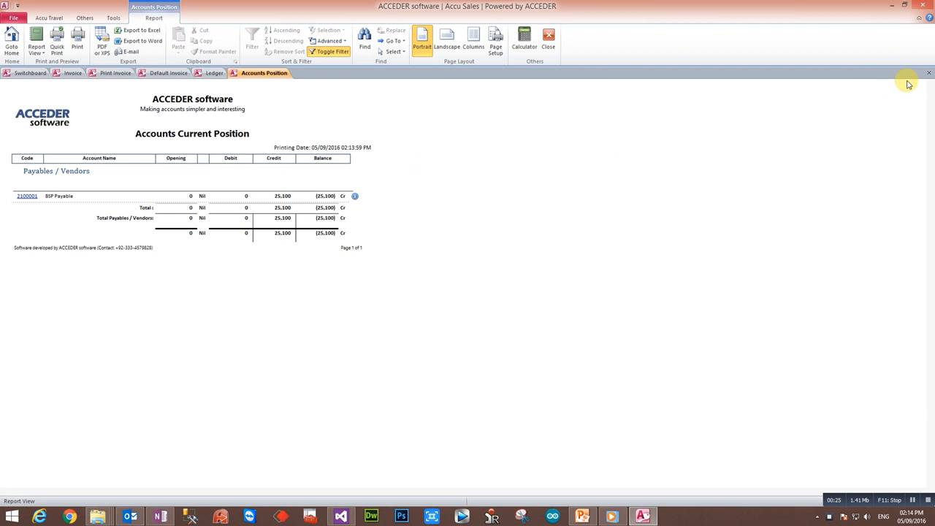
{"action": "left_click", "coordinate": [929, 73]}
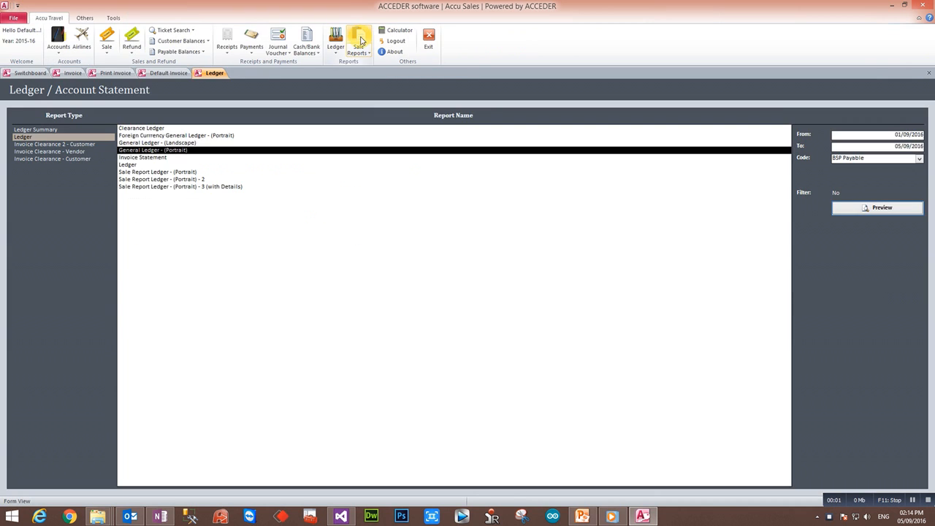
Preview the Simple Sale Register for 01–15 Sep 2016: 31,000 receivable, 25,100 payable, 5,900 profit.
{"action": "left_click", "coordinate": [358, 38]}
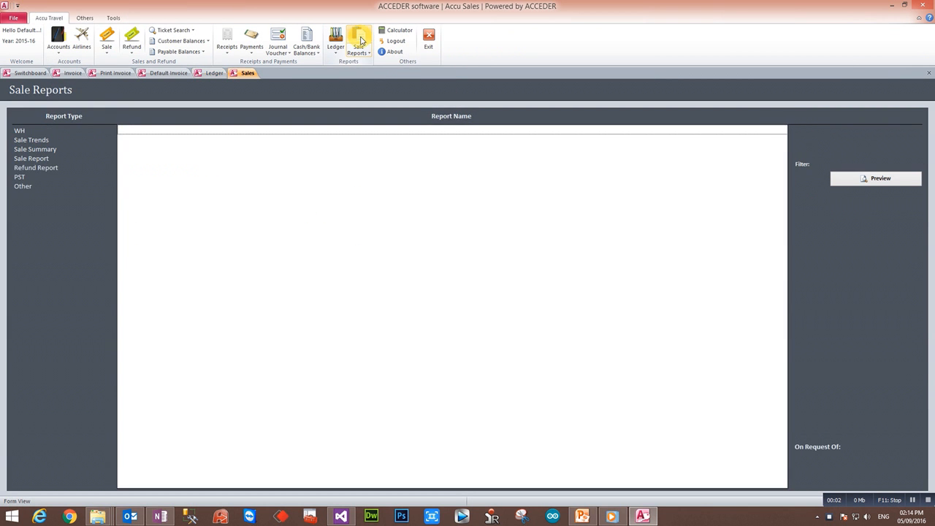
{"action": "left_click", "coordinate": [32, 159]}
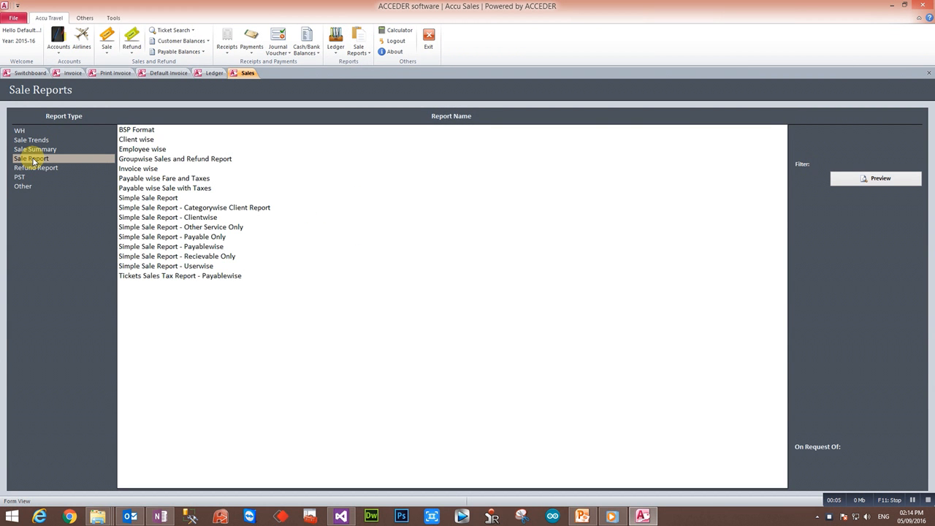
{"action": "left_click", "coordinate": [161, 198]}
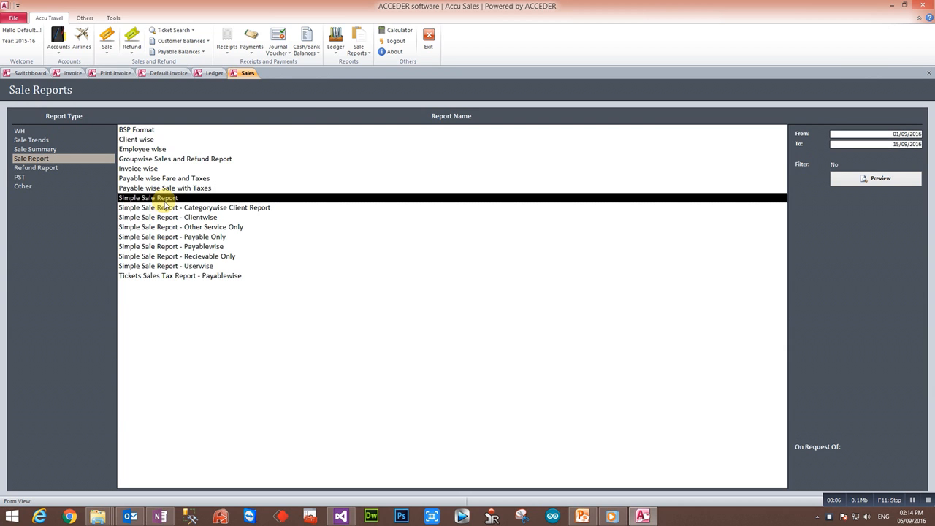
{"action": "left_click", "coordinate": [877, 180]}
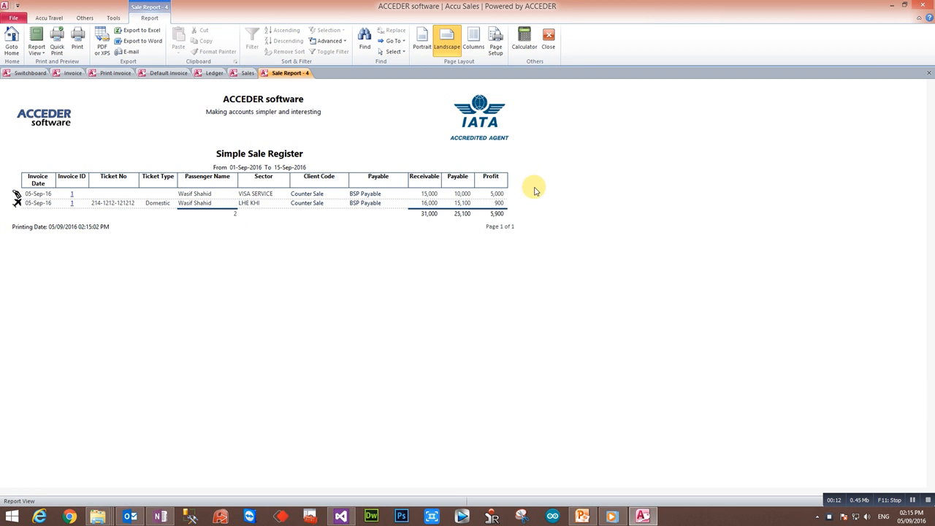
{"action": "left_click", "coordinate": [534, 191]}
{"action": "left_click", "coordinate": [535, 204]}
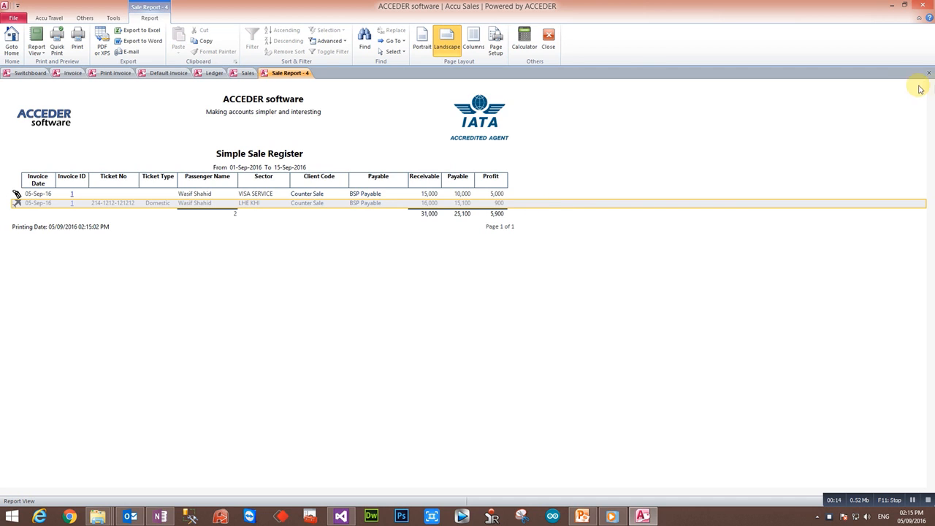
{"action": "left_click", "coordinate": [926, 502]}
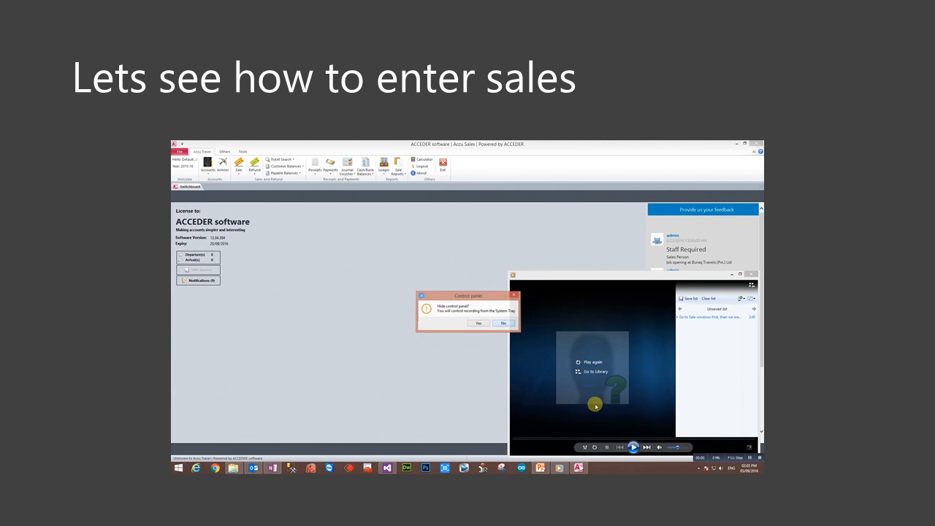